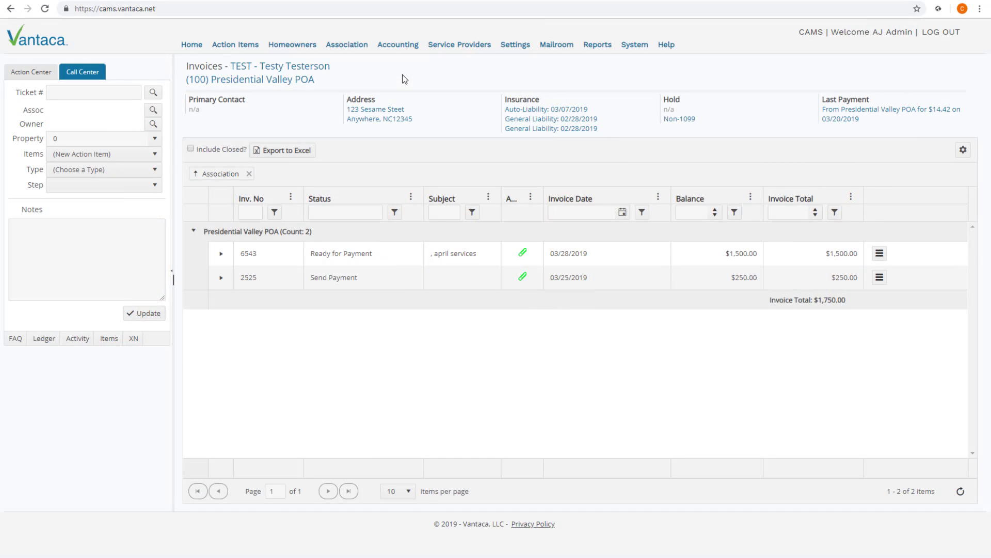
Look at the provider search, and search the association list for "all" without changing the selected provider or association
{"action": "left_click", "coordinate": [329, 67]}
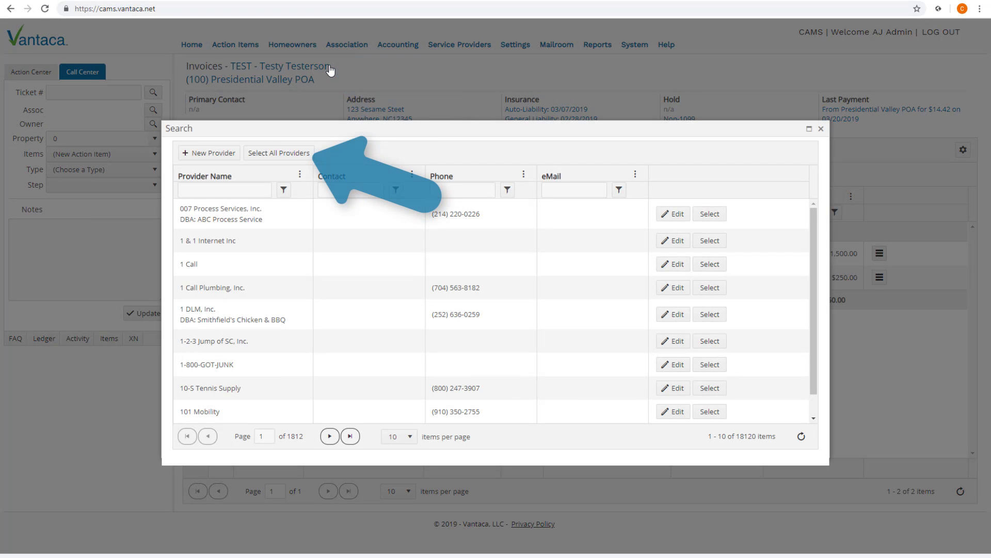
{"action": "left_click", "coordinate": [821, 129]}
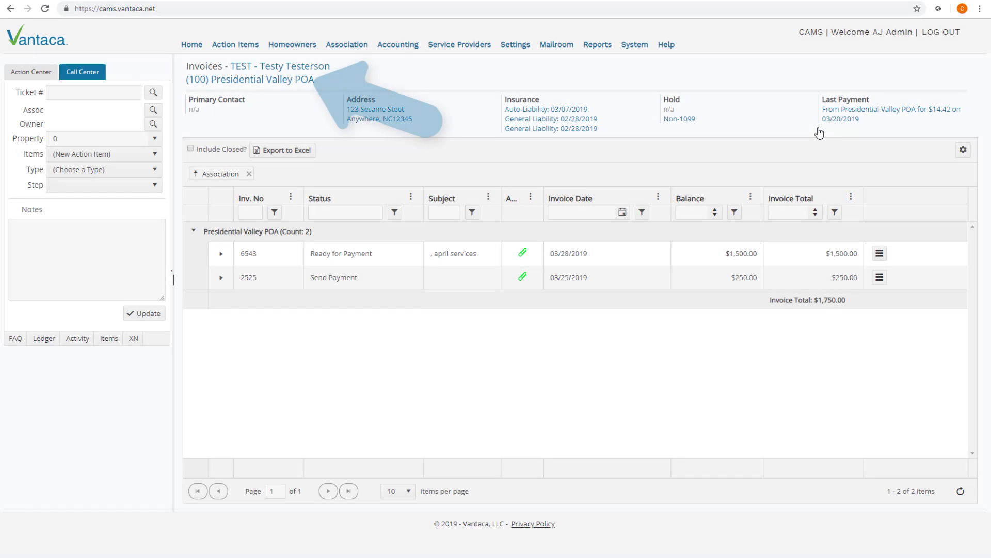
{"action": "left_click", "coordinate": [282, 79]}
{"action": "type", "text": "all"}
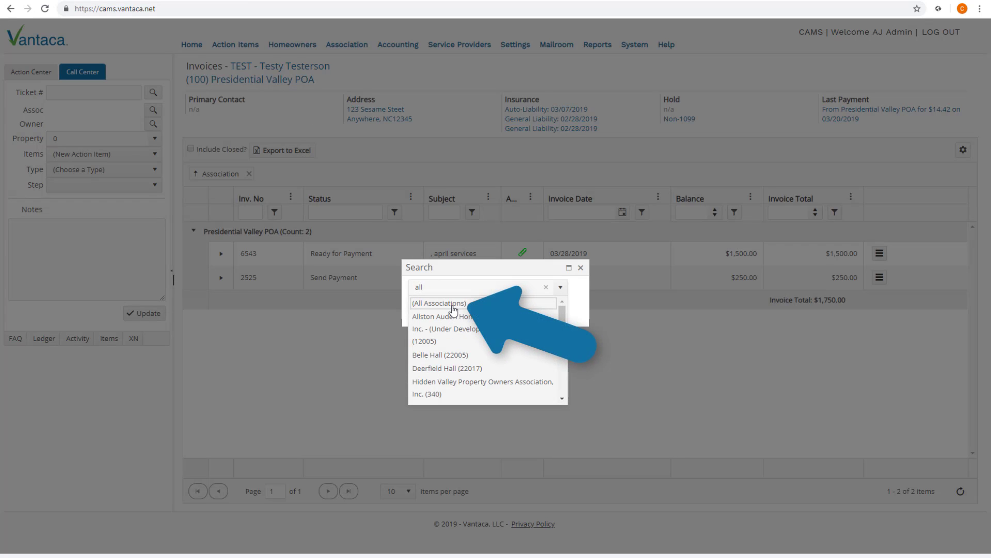
{"action": "left_click", "coordinate": [581, 268]}
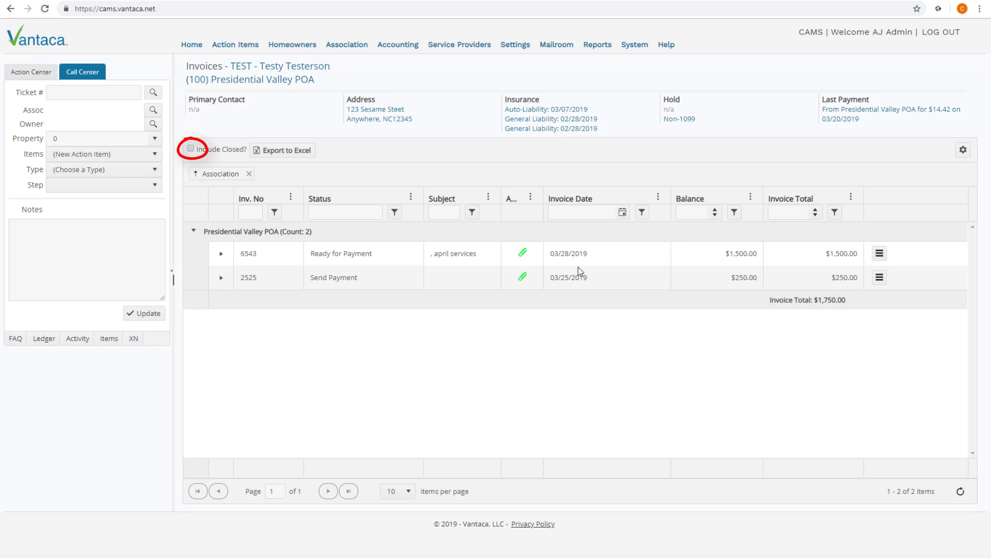
Include closed invoices in the grid and show the GL Codes column
{"action": "left_click", "coordinate": [190, 149]}
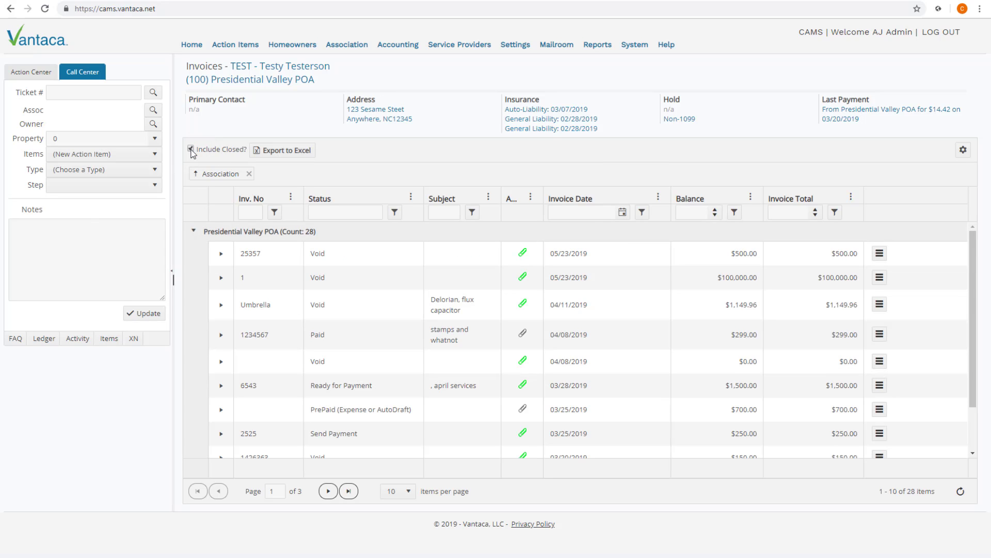
{"action": "left_click", "coordinate": [292, 196]}
{"action": "mouse_move", "coordinate": [310, 250]}
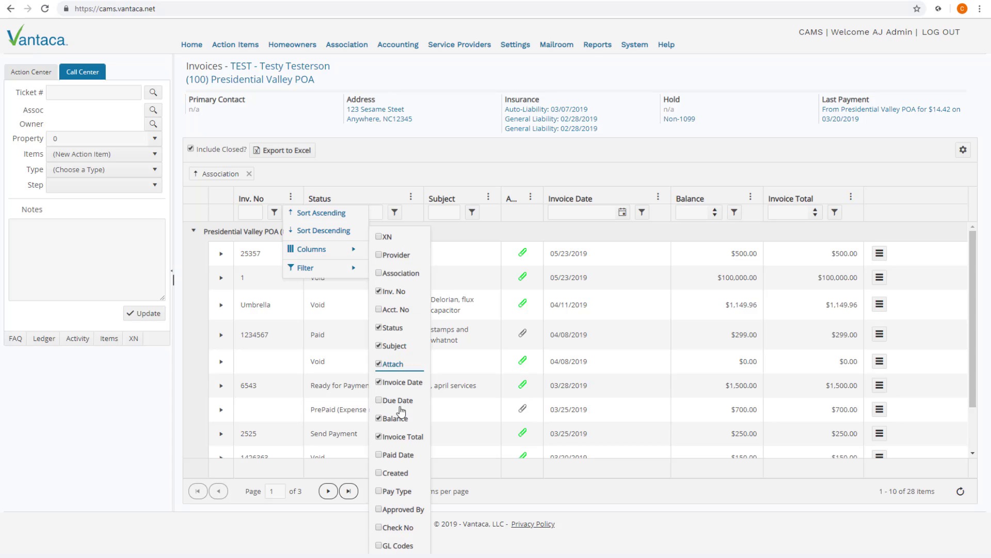
{"action": "left_click", "coordinate": [403, 543]}
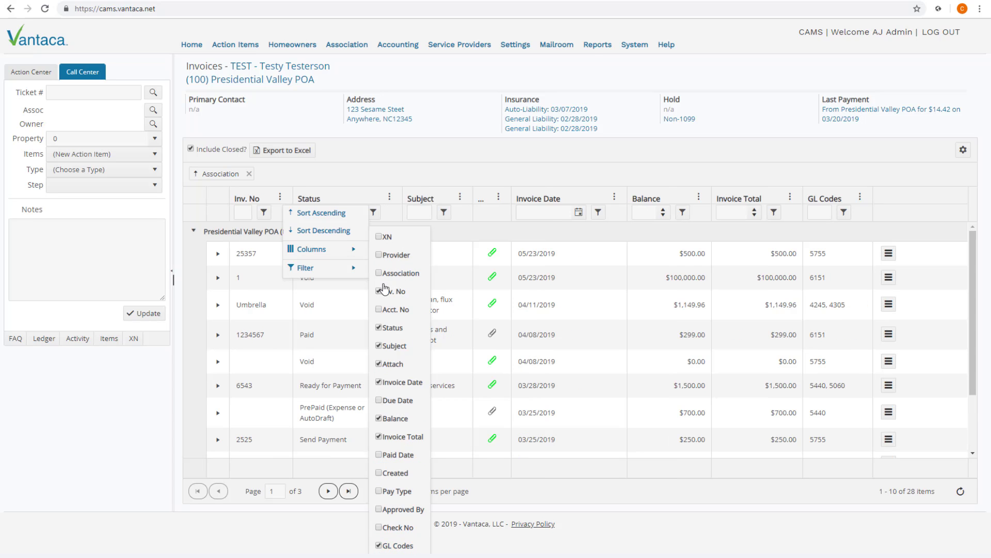
{"action": "left_click", "coordinate": [363, 170]}
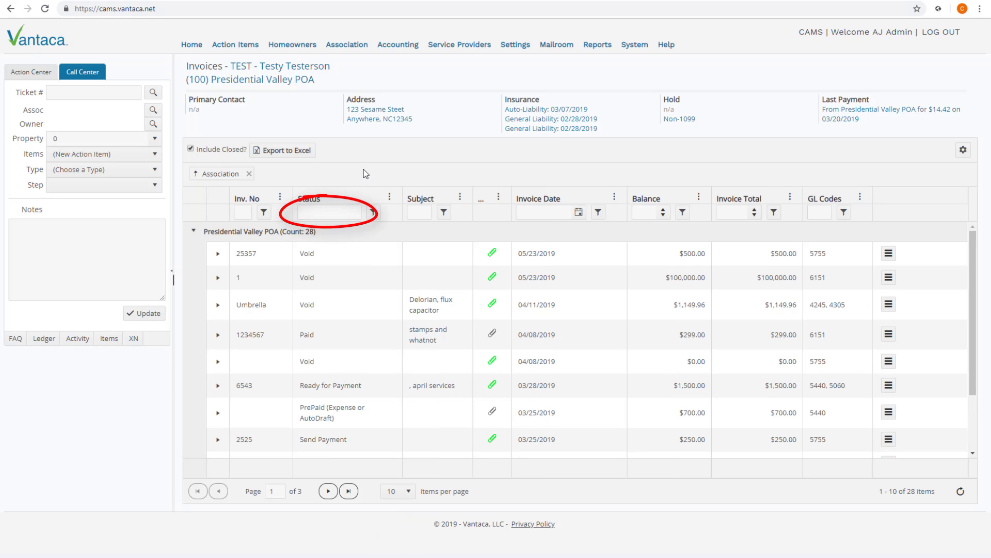
Filter the invoices by status with the text "ready"
{"action": "left_click", "coordinate": [327, 207]}
{"action": "type", "text": "rea"}
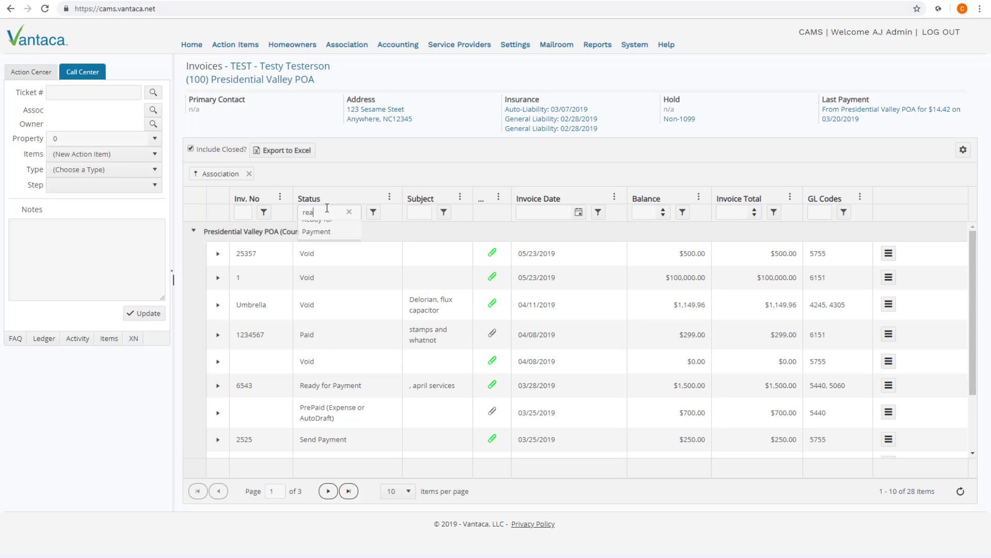
{"action": "type", "text": "dy"}
{"action": "key", "text": "Return"}
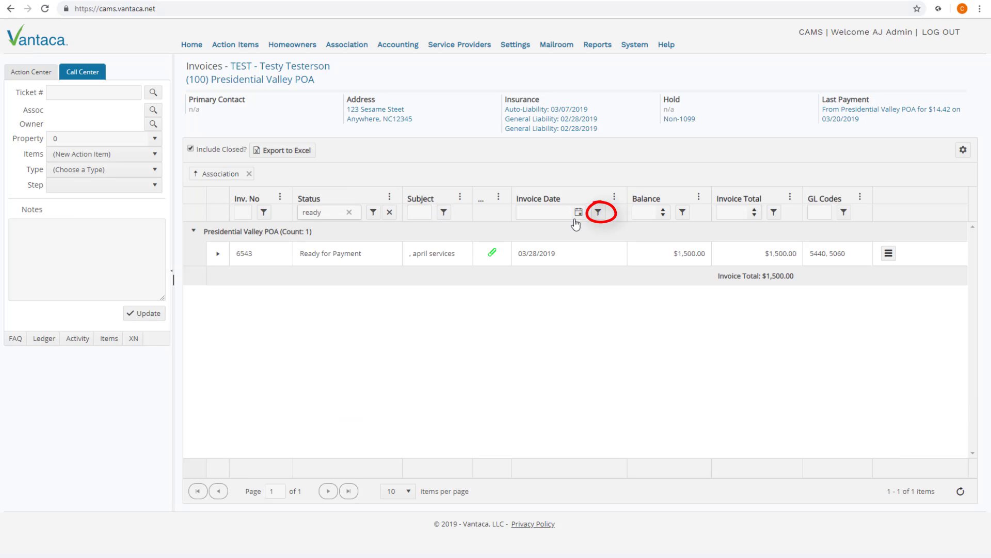
Filter the invoices to those with an invoice date before 6/1/2019
{"action": "left_click", "coordinate": [600, 215]}
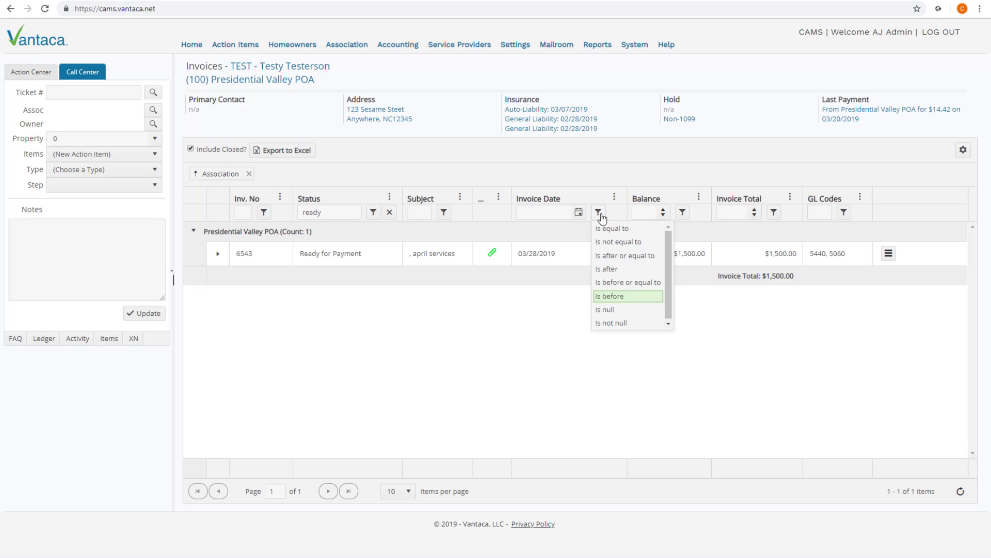
{"action": "left_click", "coordinate": [613, 297]}
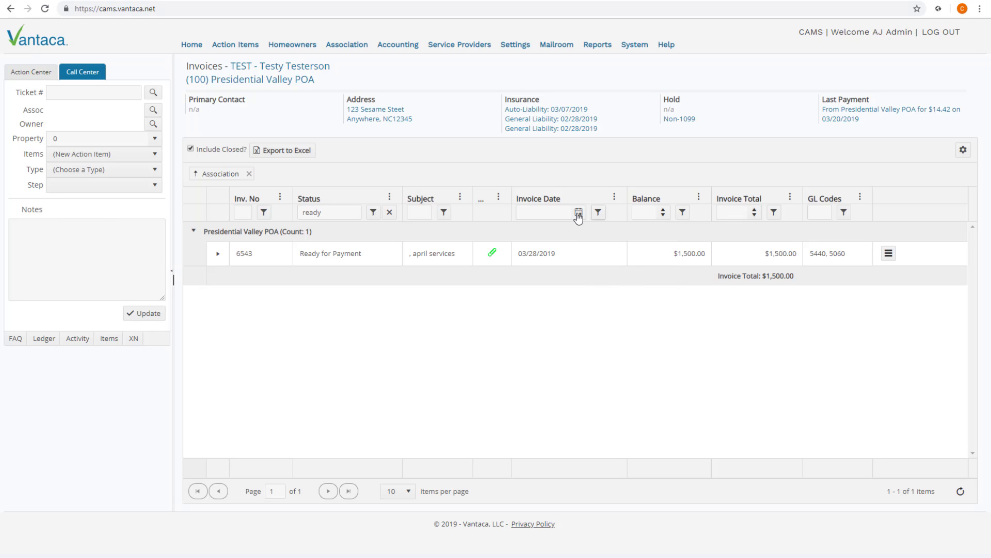
{"action": "left_click", "coordinate": [579, 216]}
{"action": "left_click", "coordinate": [628, 270]}
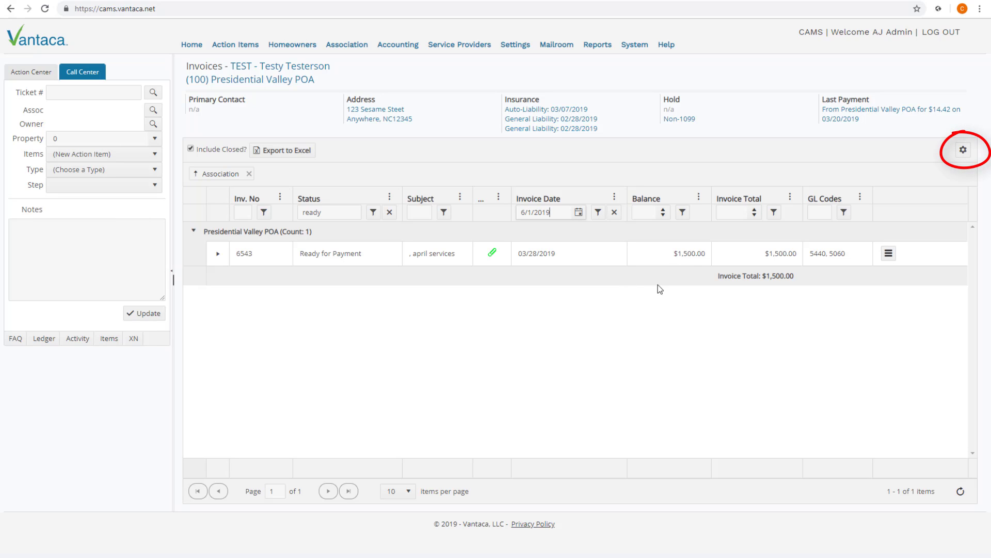
Save the current columns and filters as the invoice grid settings
{"action": "left_click", "coordinate": [962, 152]}
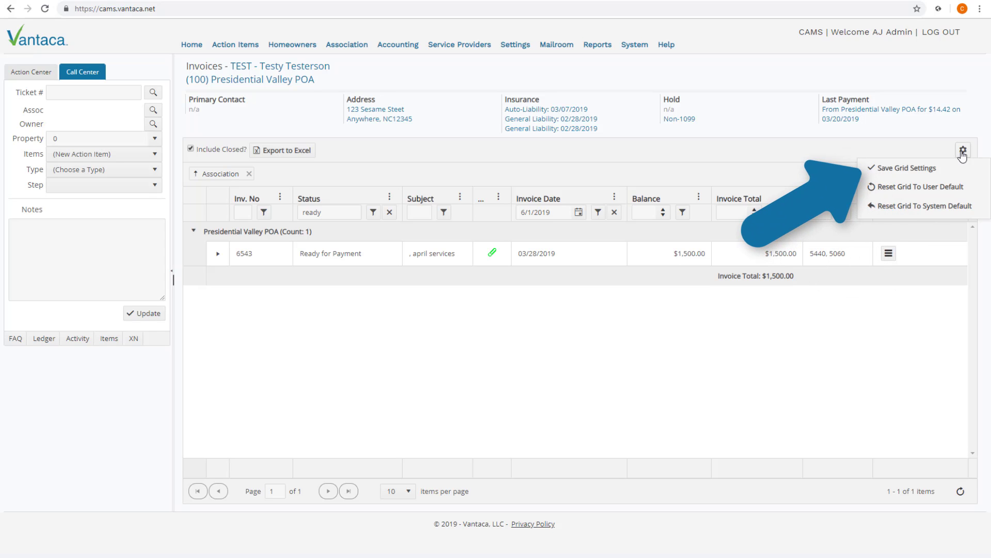
{"action": "left_click", "coordinate": [937, 174]}
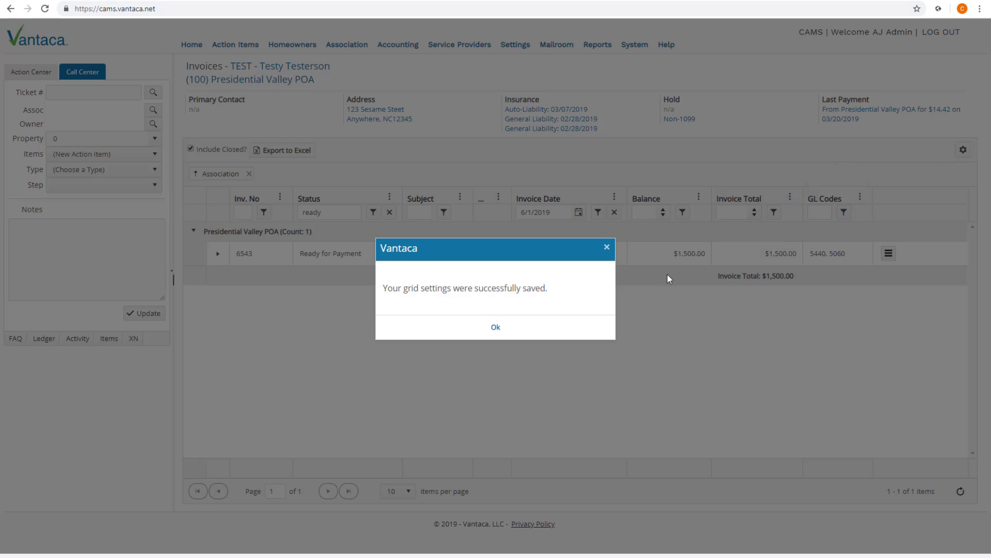
{"action": "left_click", "coordinate": [514, 330]}
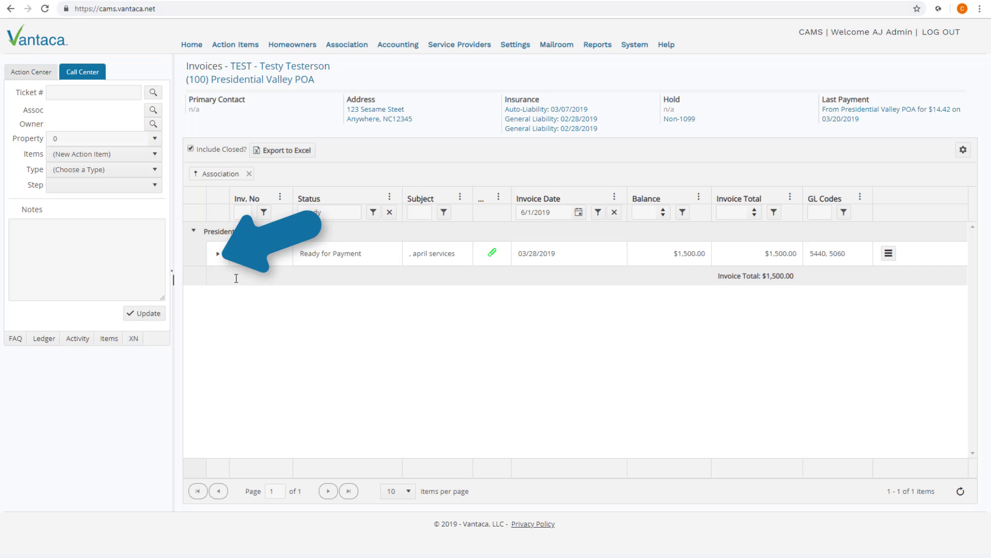
Expand the Ready for Payment invoice and review its messages, audit entries and GL detail
{"action": "left_click", "coordinate": [217, 253]}
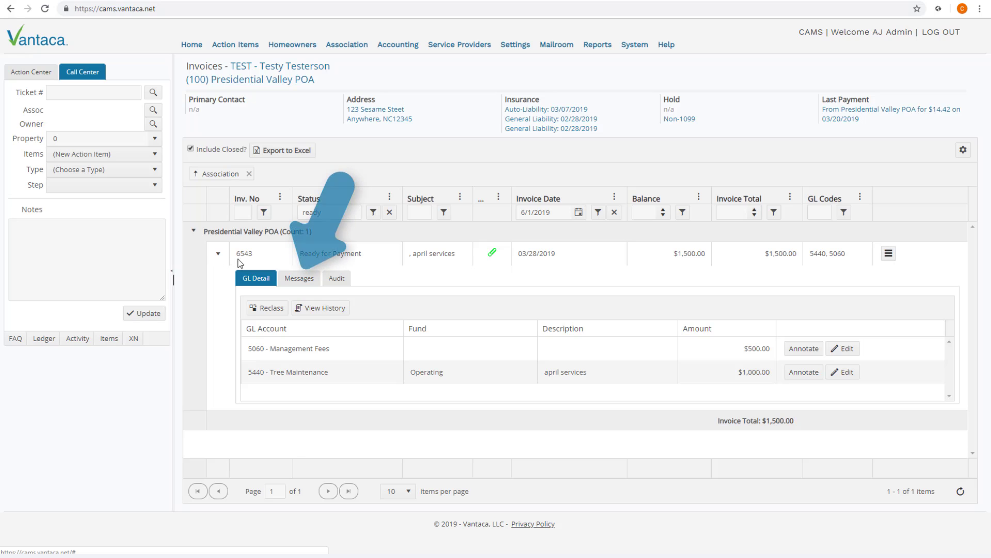
{"action": "left_click", "coordinate": [299, 279]}
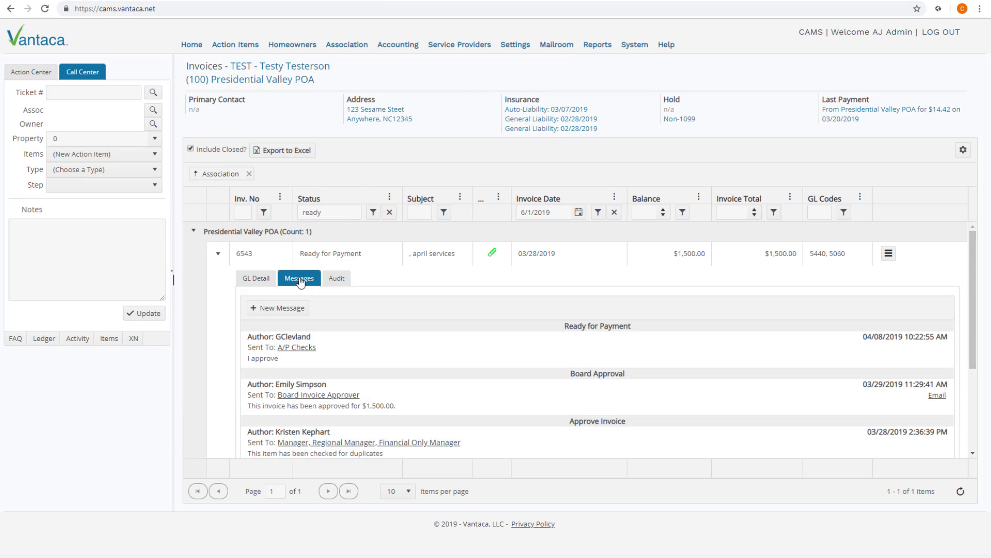
{"action": "left_click", "coordinate": [339, 279]}
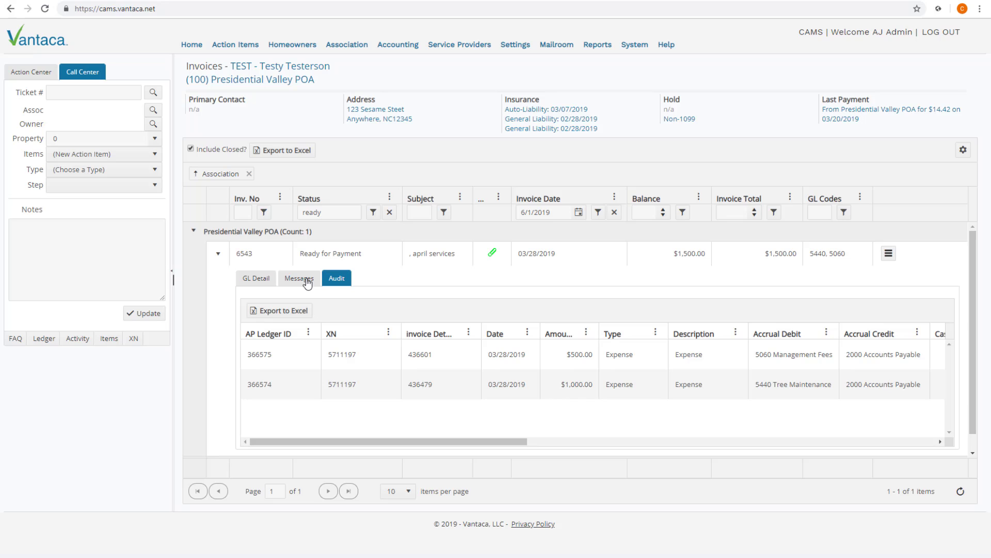
{"action": "left_click", "coordinate": [258, 284]}
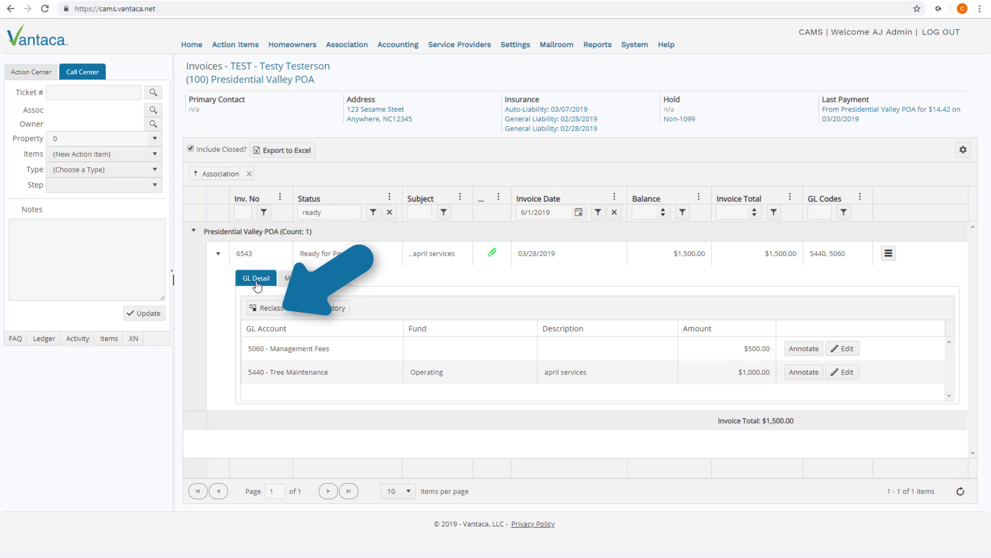
Reclass the invoice with a reclass date of 5/30/2019, keeping the existing GL accounts and amounts
{"action": "left_click", "coordinate": [262, 309]}
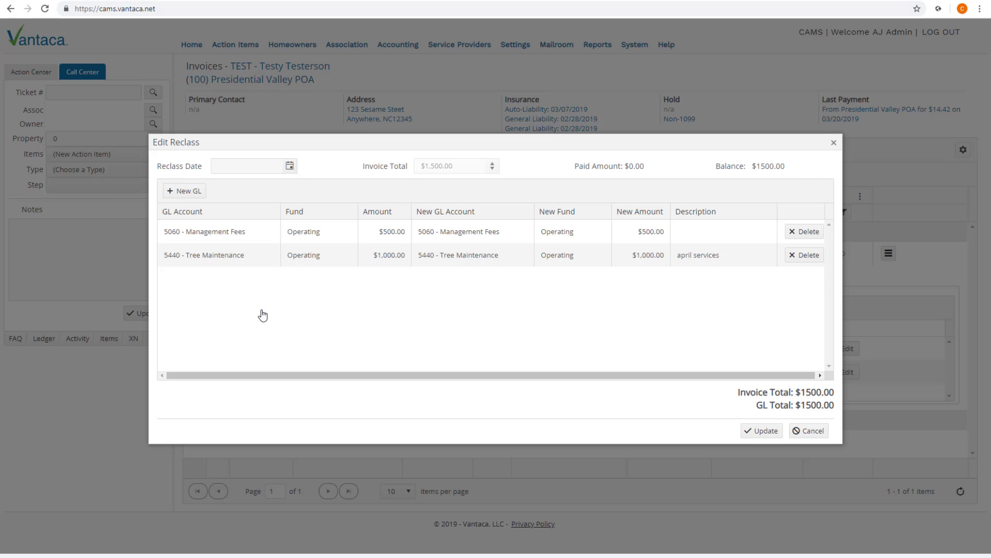
{"action": "left_click", "coordinate": [288, 166]}
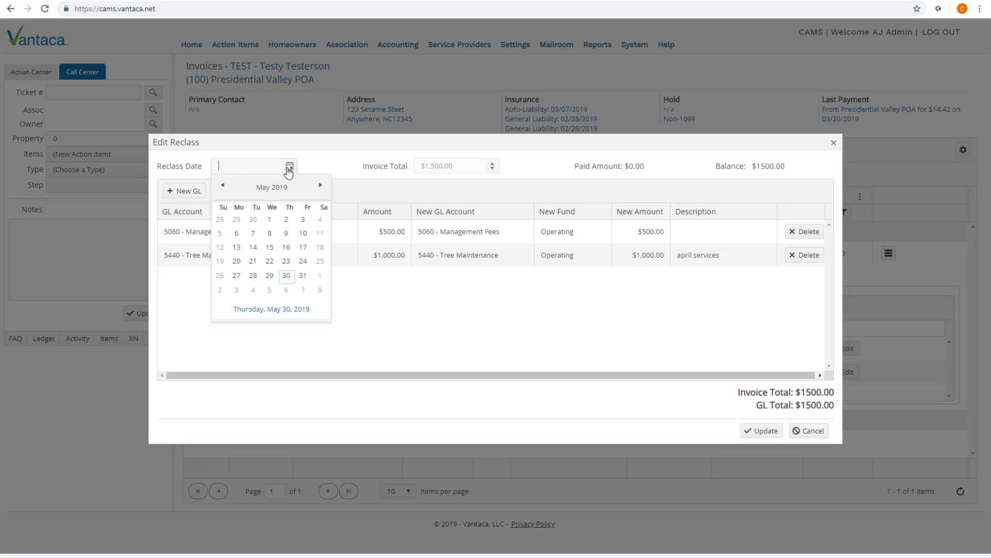
{"action": "left_click", "coordinate": [286, 275]}
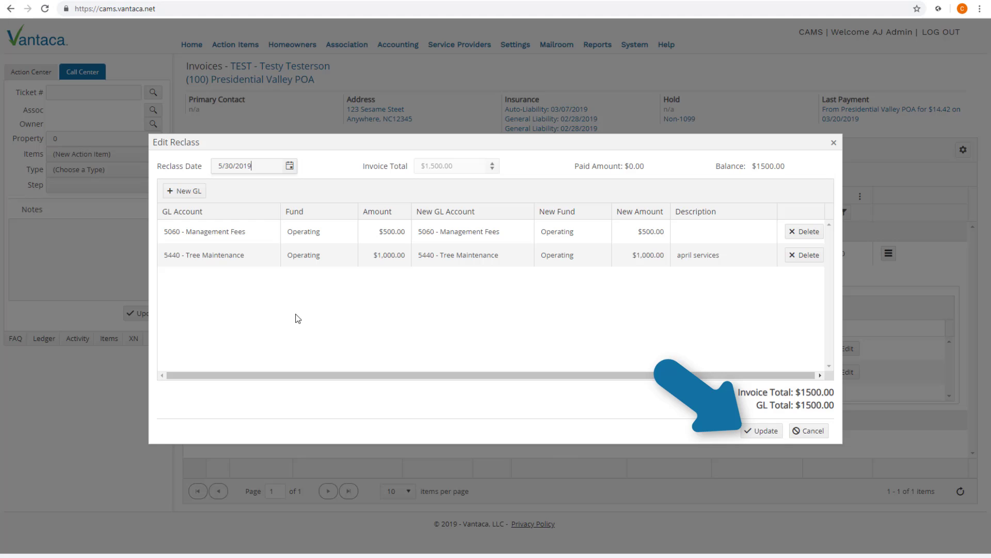
{"action": "left_click", "coordinate": [754, 431]}
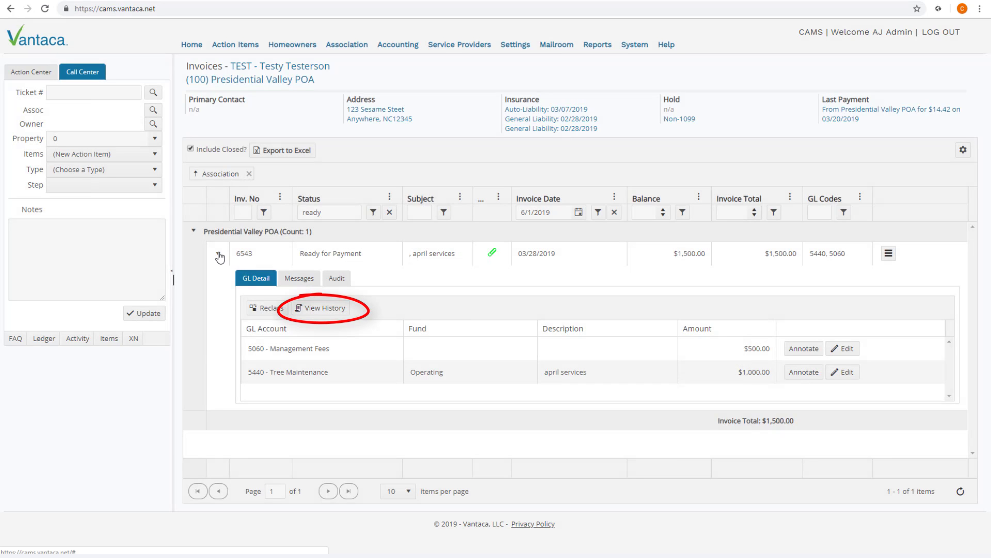
Review the invoice's GL detail history and its reclass form without making another reclass
{"action": "left_click", "coordinate": [314, 313]}
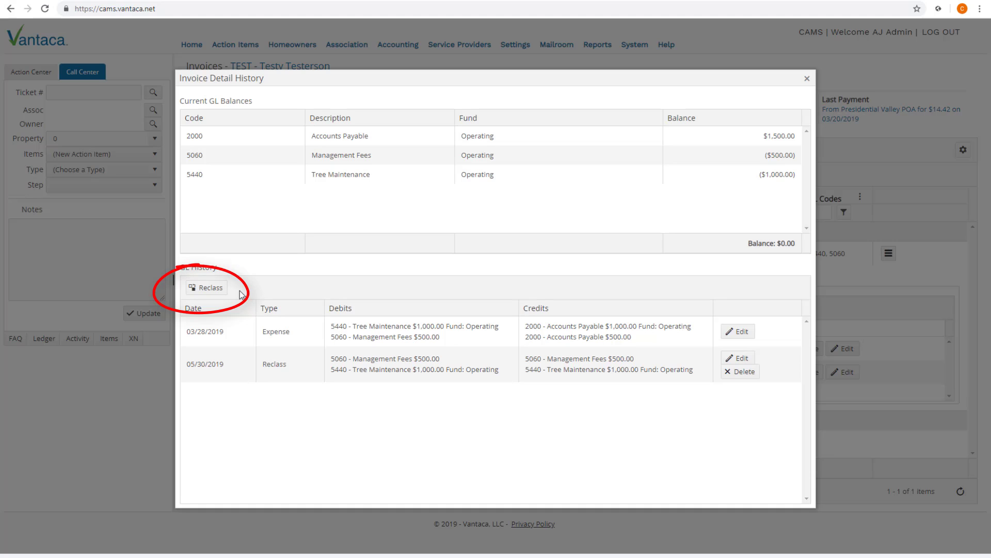
{"action": "left_click", "coordinate": [220, 290]}
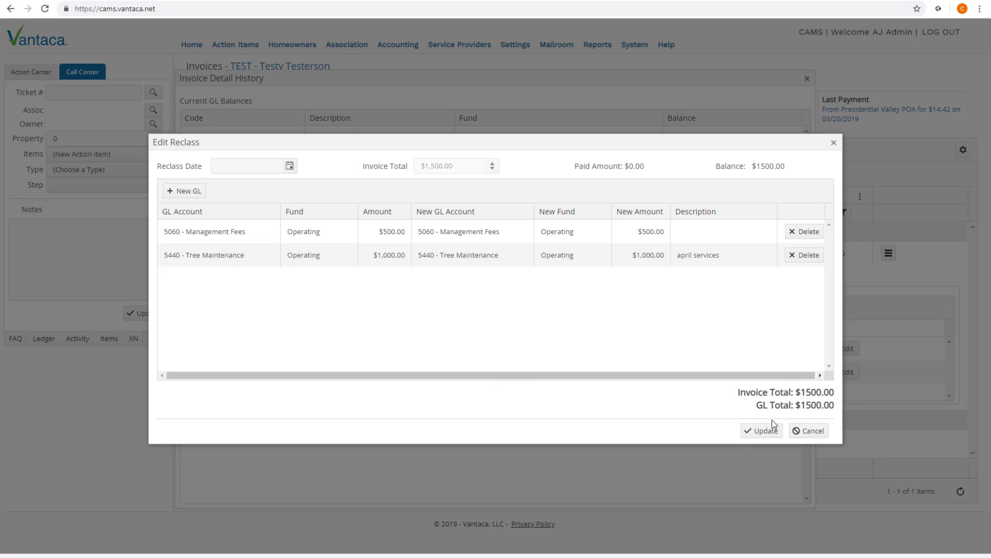
{"action": "left_click", "coordinate": [806, 432]}
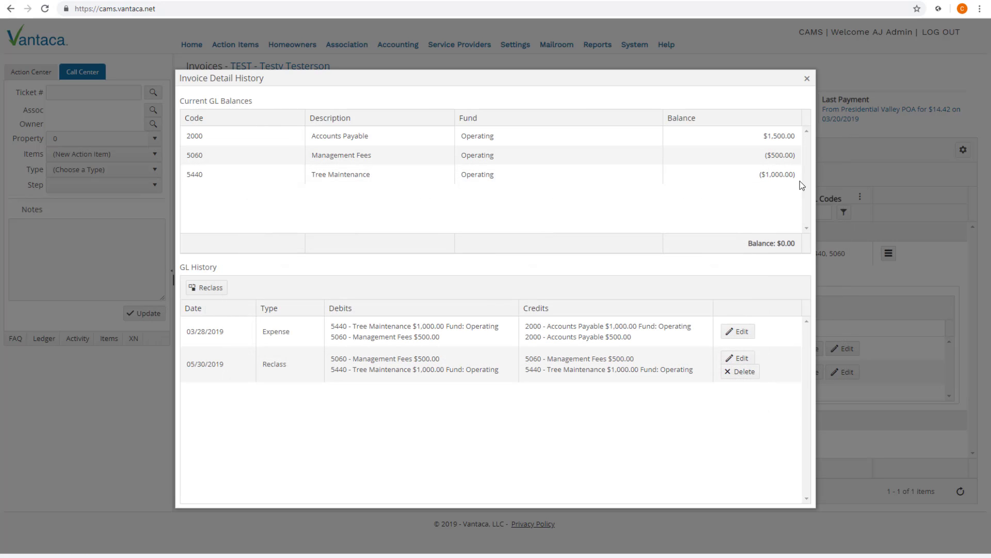
{"action": "left_click", "coordinate": [807, 79]}
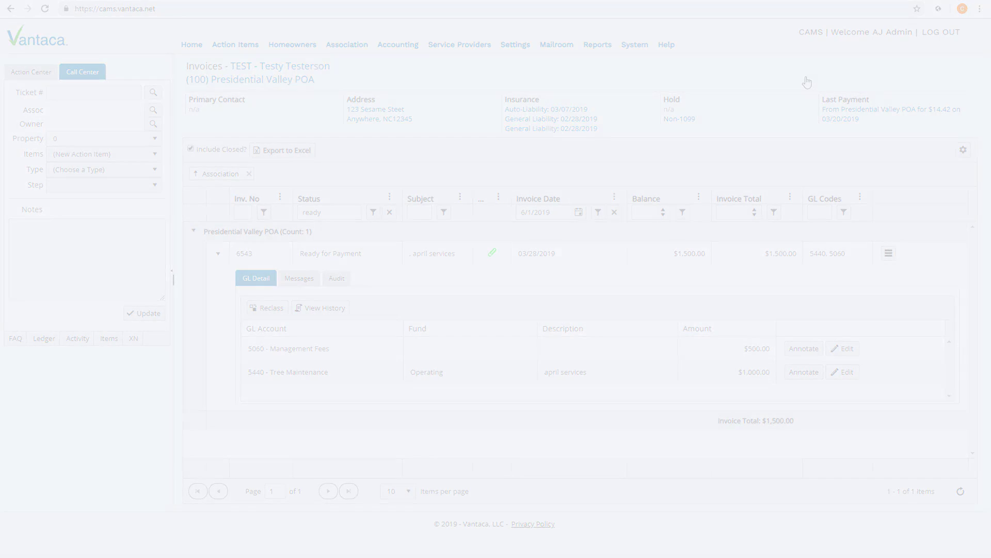